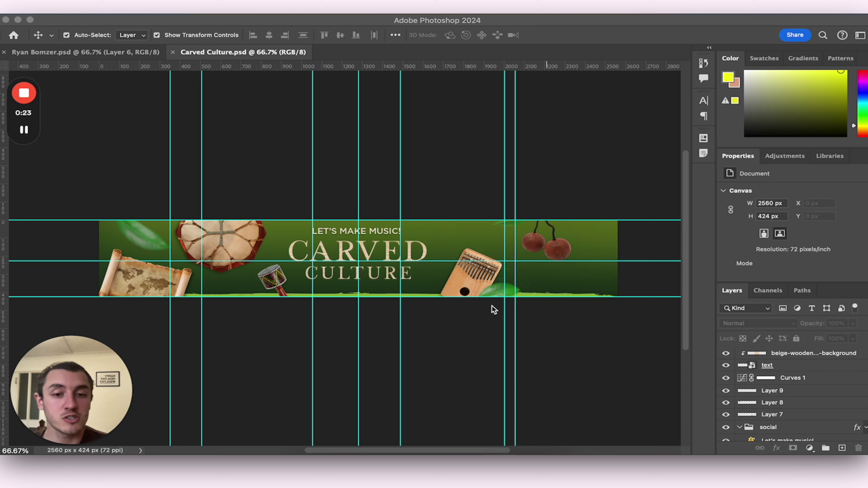
Step: Set the canvas H value to 1440 px, keeping the 2560 px width
click(30, 224)
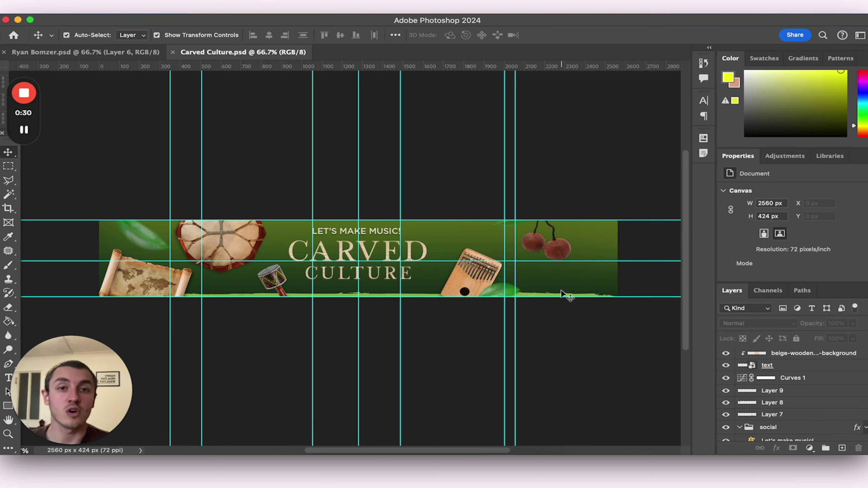
click(775, 203)
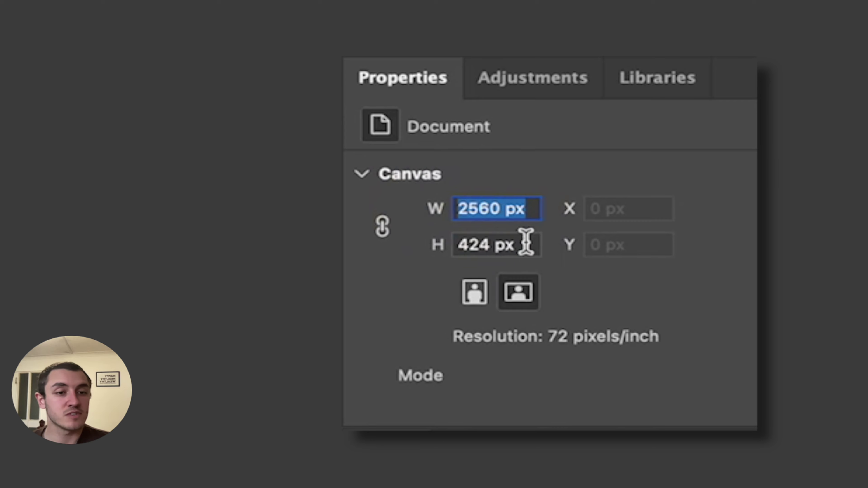
click(424, 244)
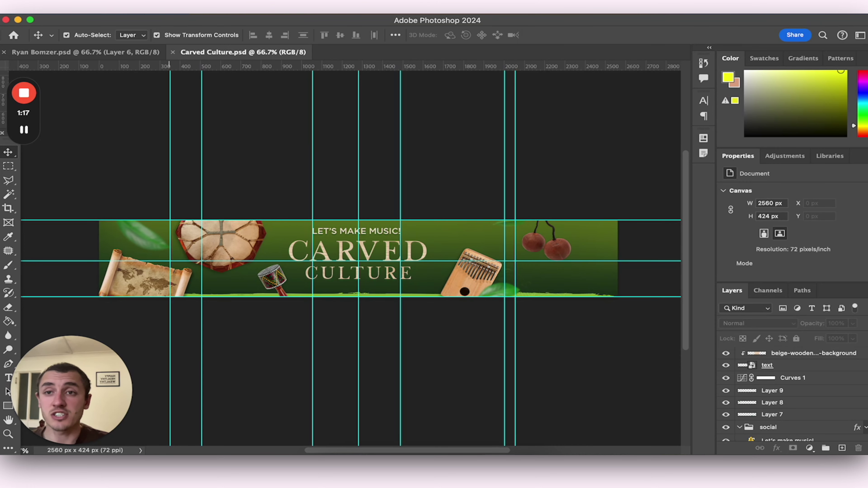
click(113, 7)
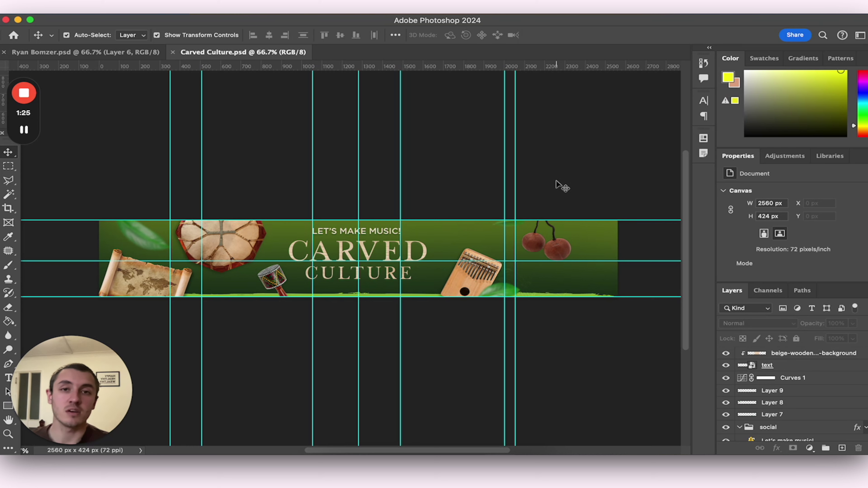
click(751, 205)
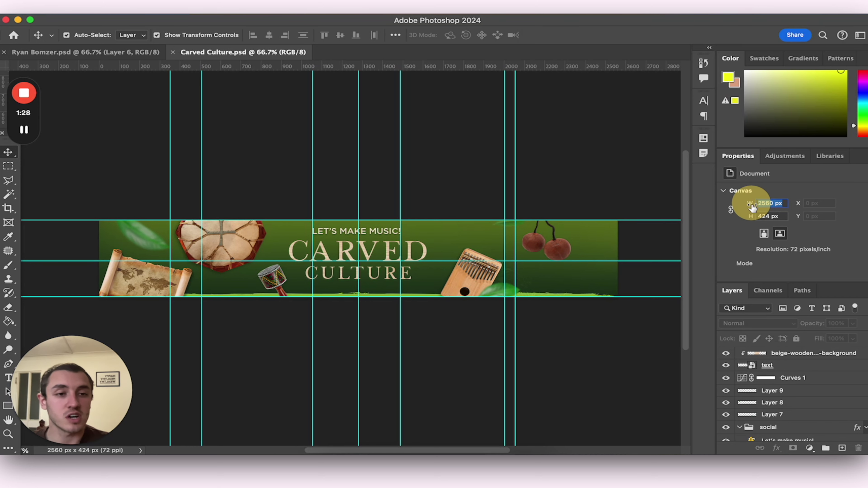
click(778, 216)
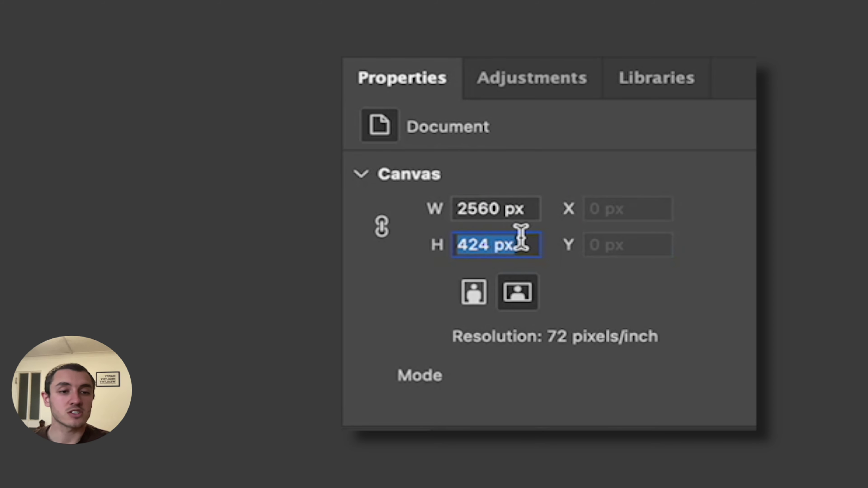
text(1440)
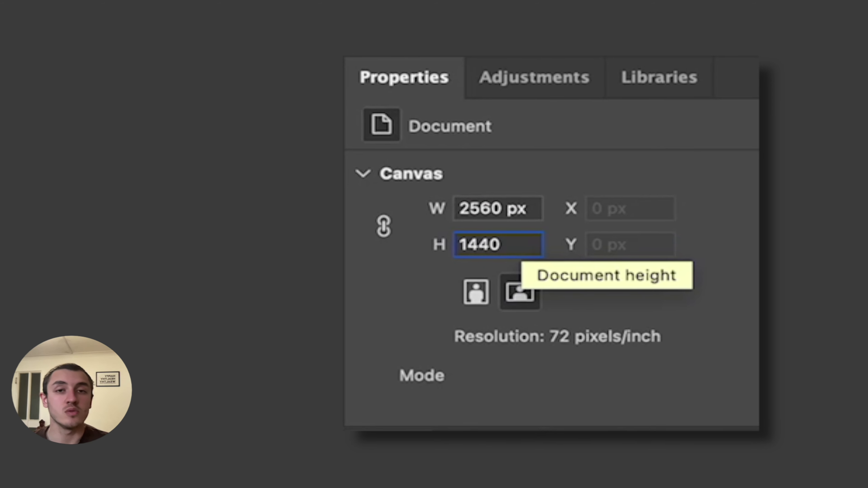
key(Return)
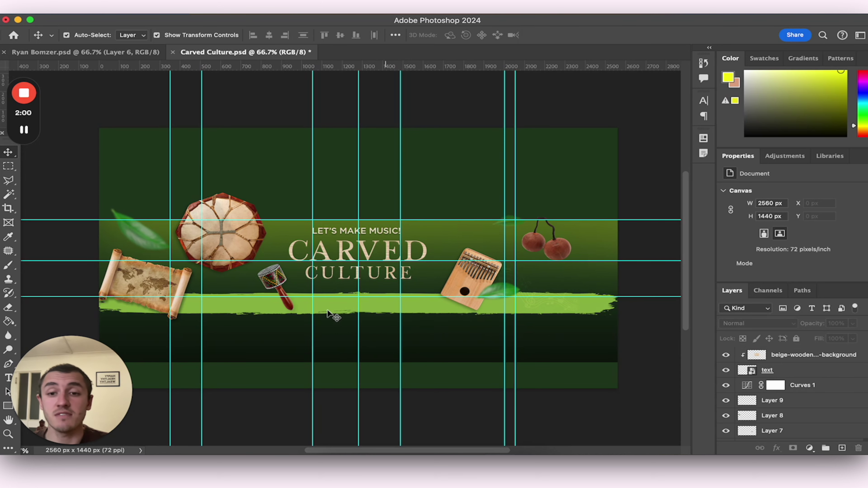
Step: Marquee the empty area and add a new layer to paint the green extension on
scroll(333, 313, down, 1)
click(8, 166)
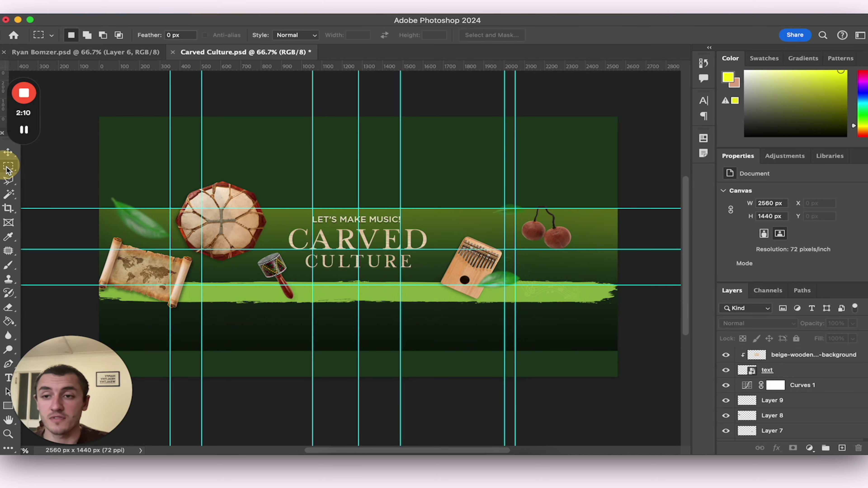
drag(99, 116, 526, 221)
scroll(525, 222, down, 1)
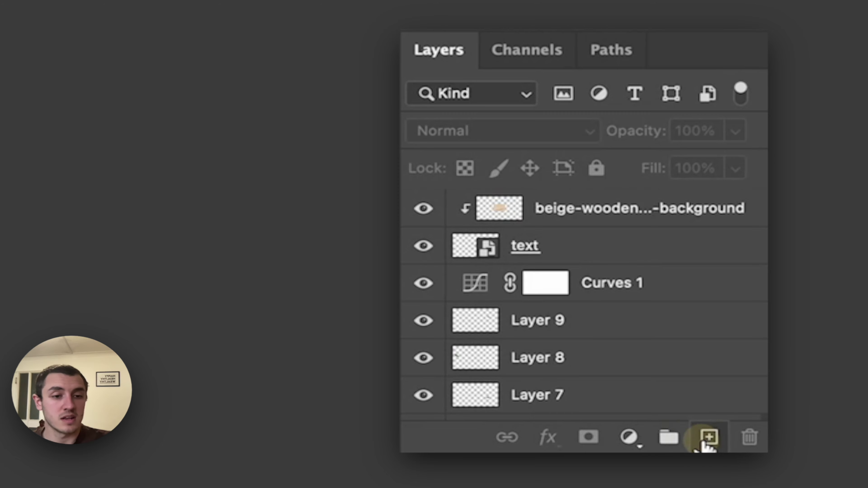
click(841, 448)
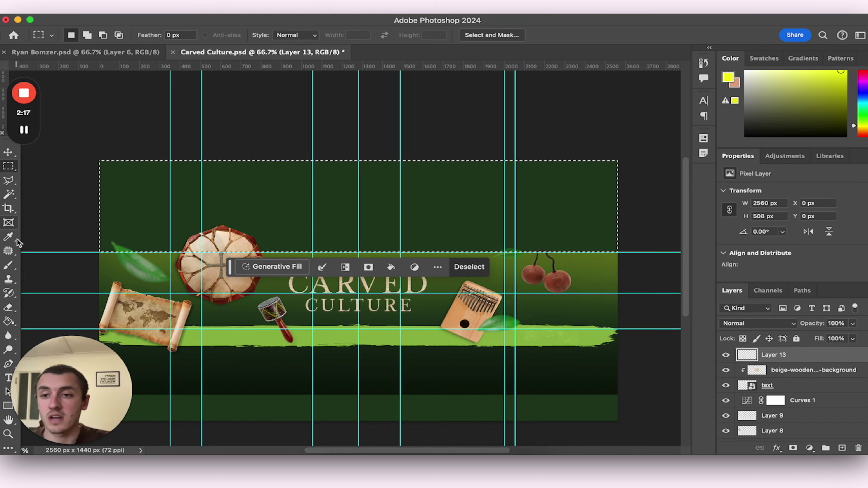
click(8, 265)
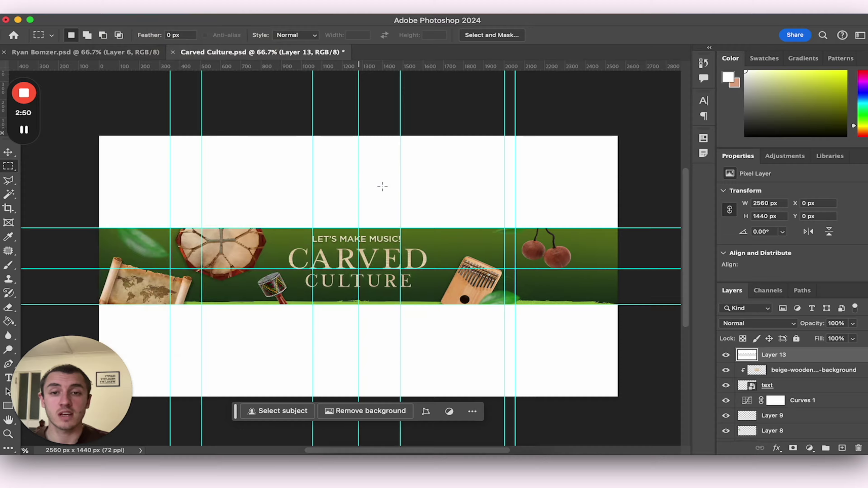
Step: Save the banner as a new file with 'YT ban' appended to its name
key(super+shift+s)
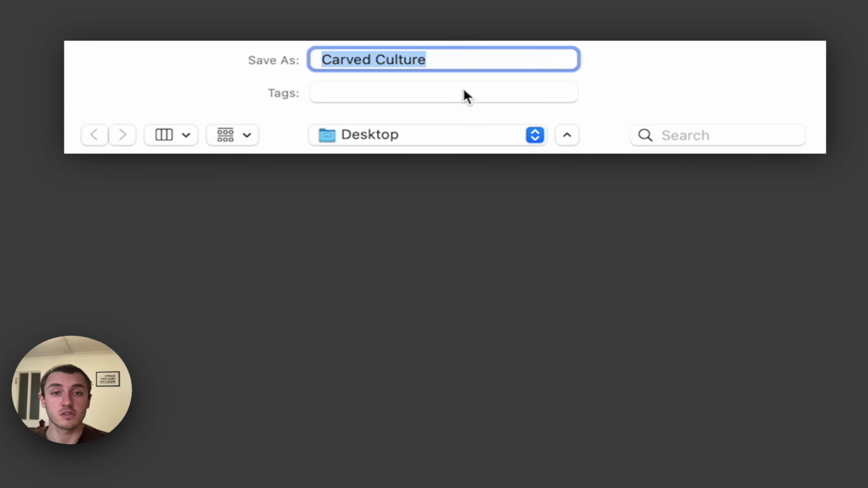
key(Right)
text(YT ban)
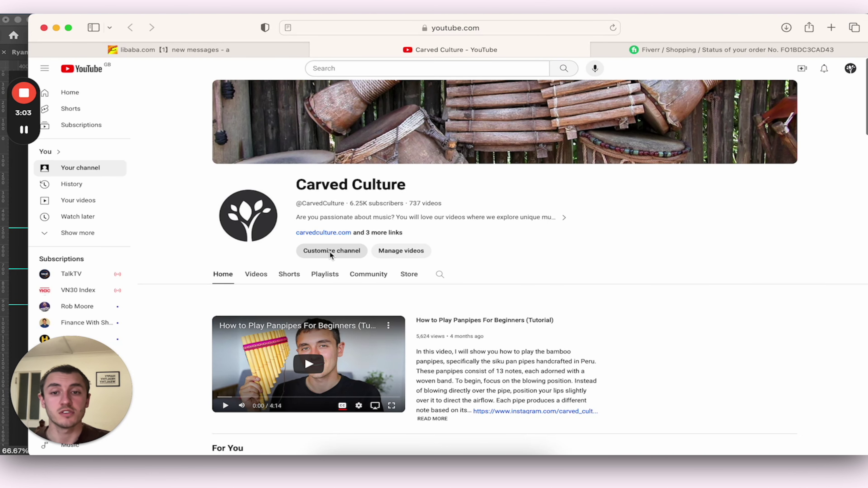
Step: Open the channel customization settings and go to the Branding section
click(330, 253)
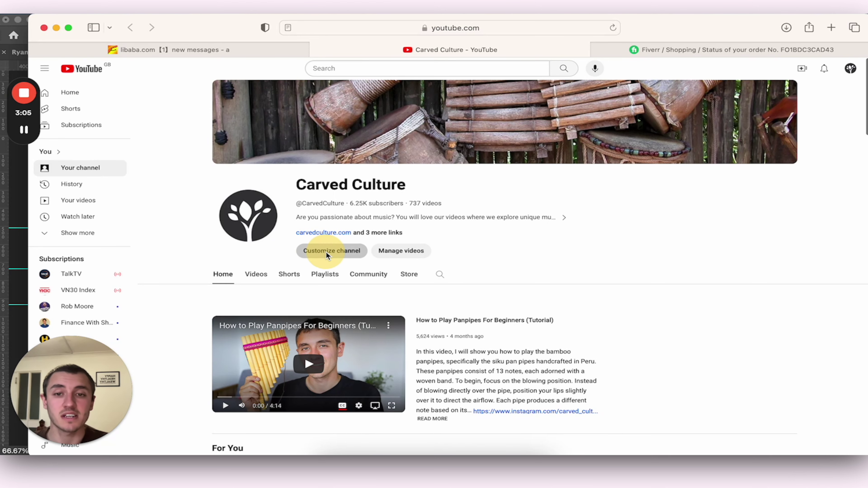
click(217, 125)
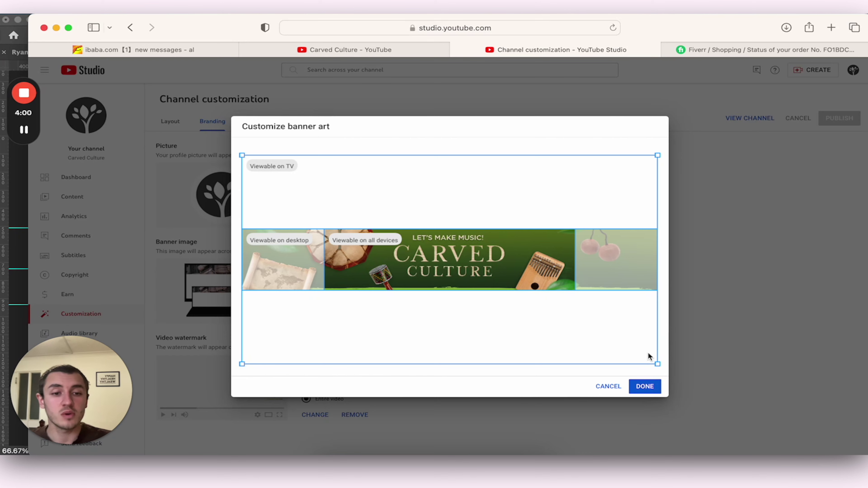
Step: Confirm the crop, view the channel, then upload Carved Culture YT banner.png as the banner
click(652, 390)
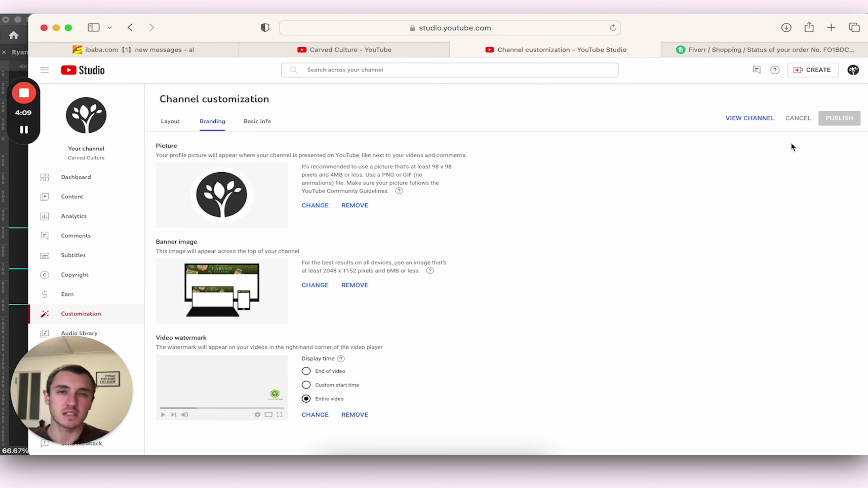
click(749, 118)
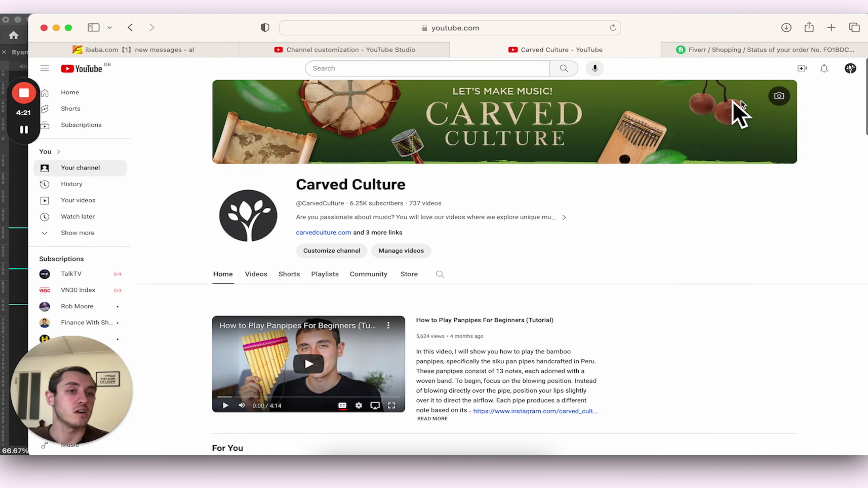
click(383, 51)
click(315, 284)
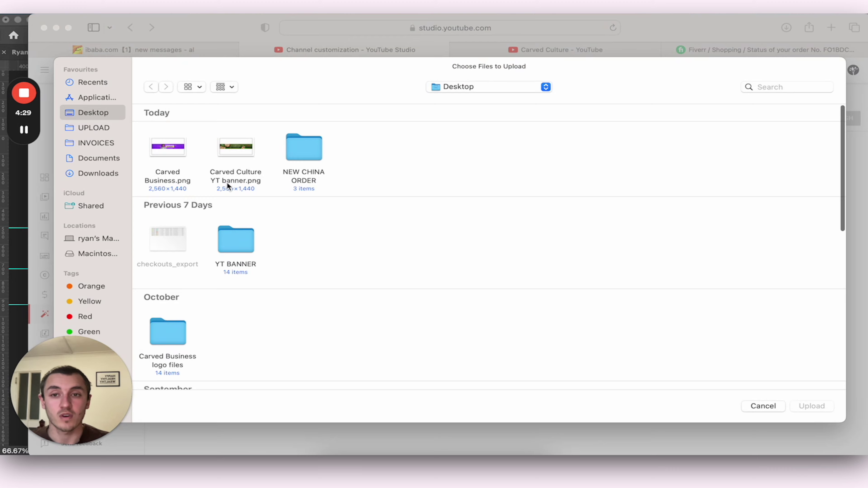
double_click(236, 152)
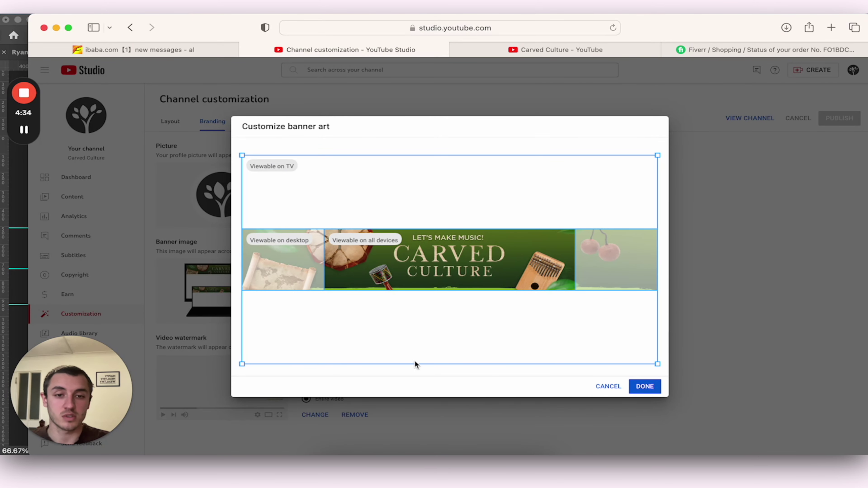
key(super+Tab)
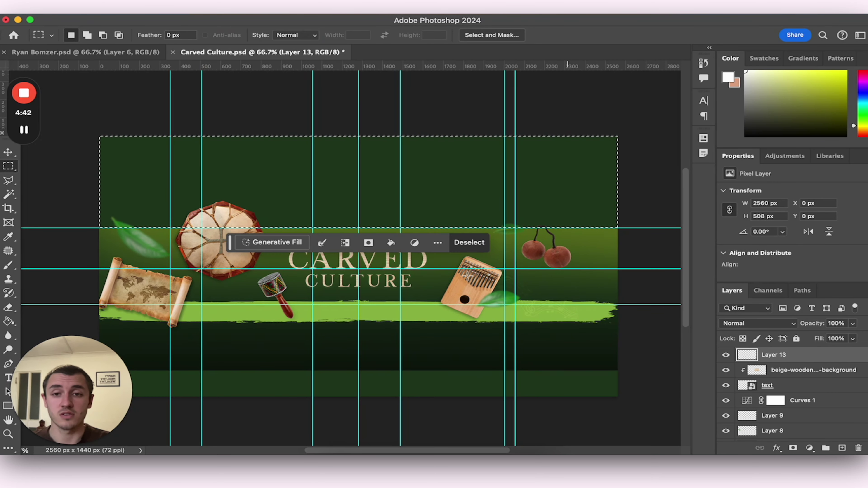
Step: Fill the white bands with green and stretch the design layer up to the canvas top
click(95, 166)
key(v)
click(581, 244)
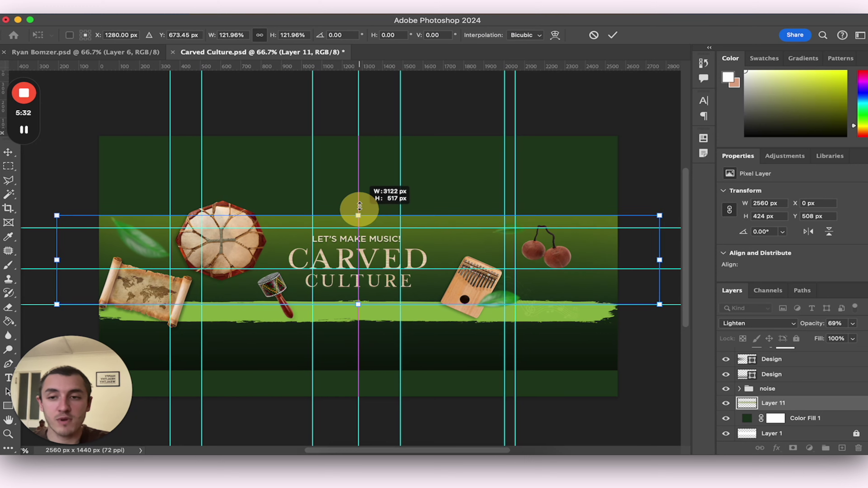
drag(359, 206, 367, 132)
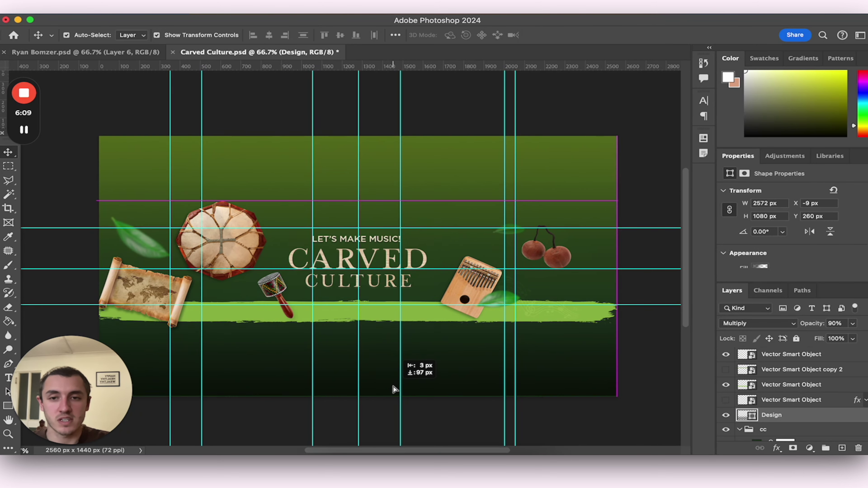
click(401, 361)
Step: Quick Export the banner as a PNG named Carved Culture yt banner 2
click(32, 7)
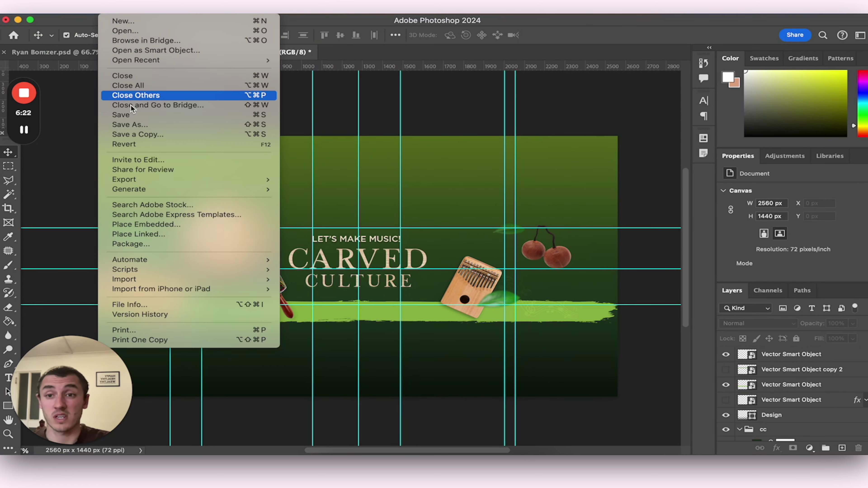
mouse_move(137, 180)
click(326, 180)
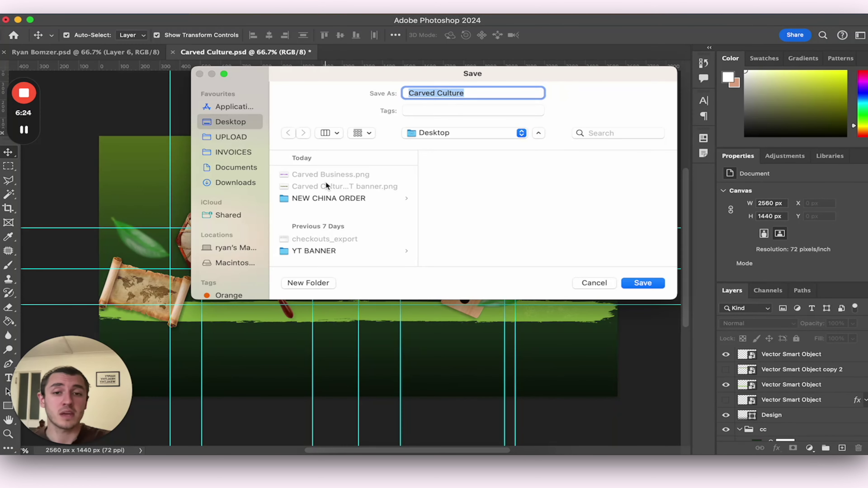
click(530, 93)
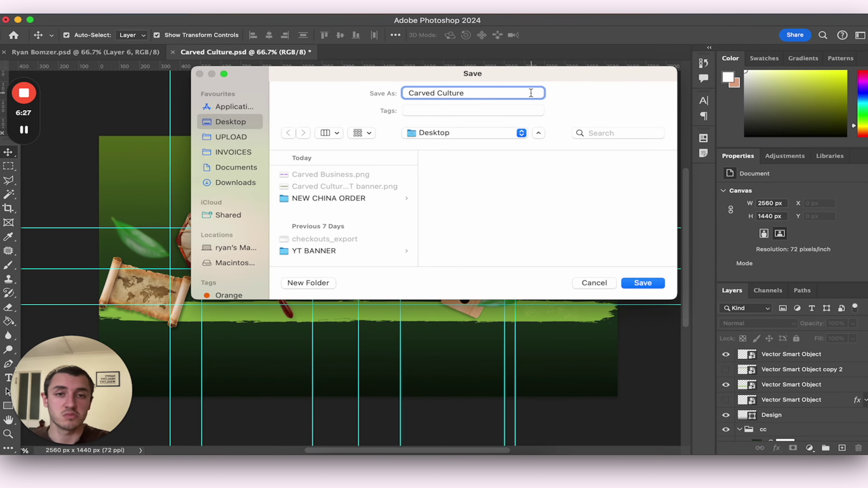
text(yt ba)
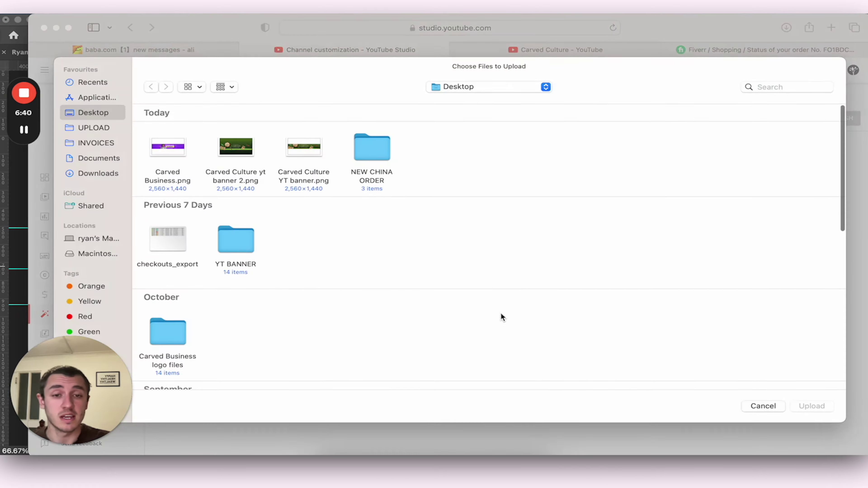
Step: Choose Carved Culture yt banner 2.png as the new channel banner image
double_click(258, 156)
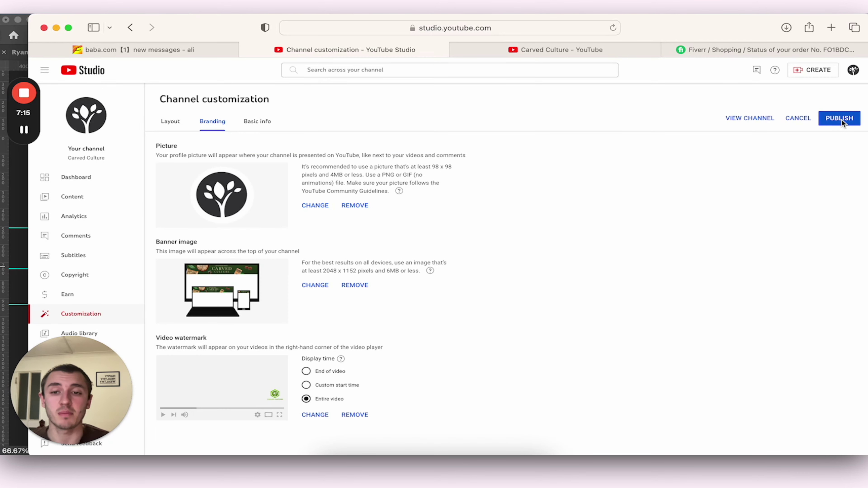
Step: Confirm the banner crop, open the channel page in a new tab, and pick a banner file again
click(560, 49)
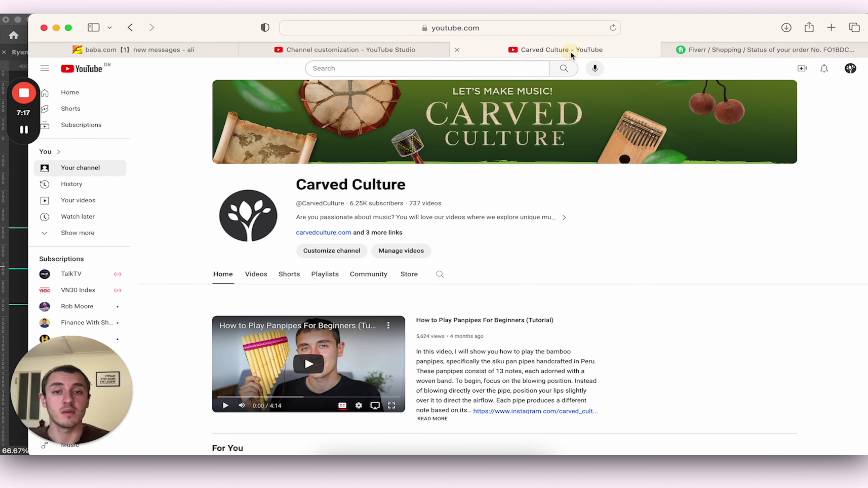
click(270, 50)
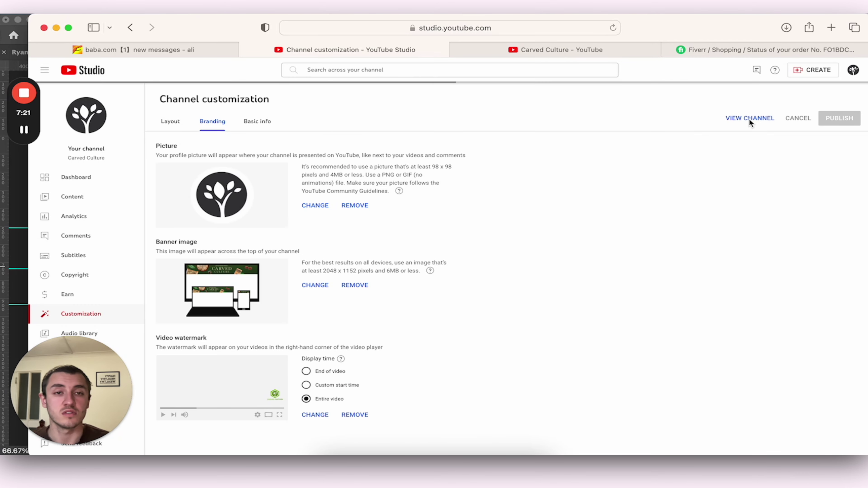
click(749, 118)
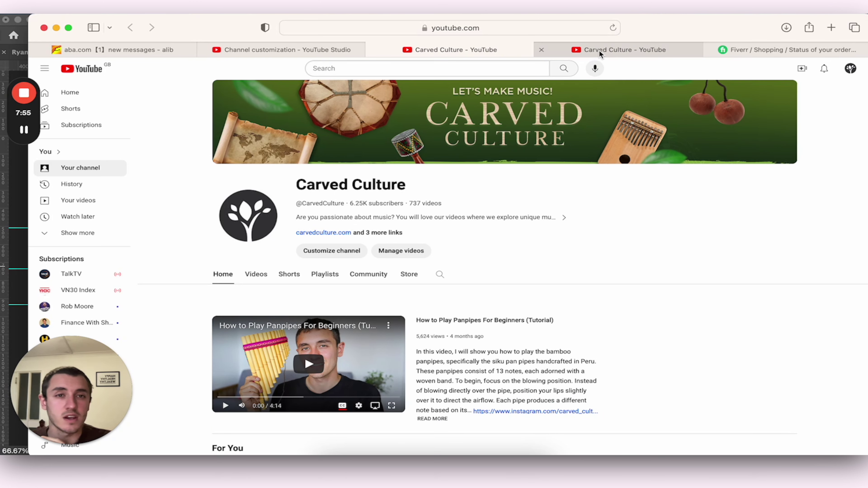
mouse_move(600, 52)
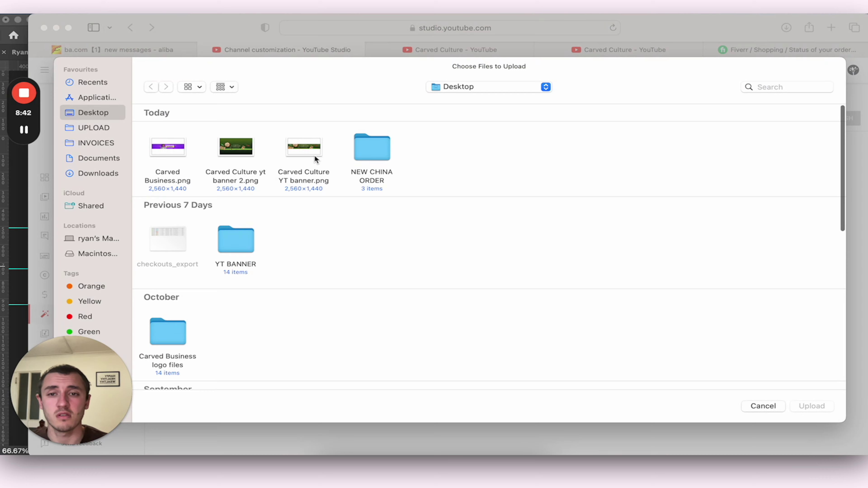
click(237, 146)
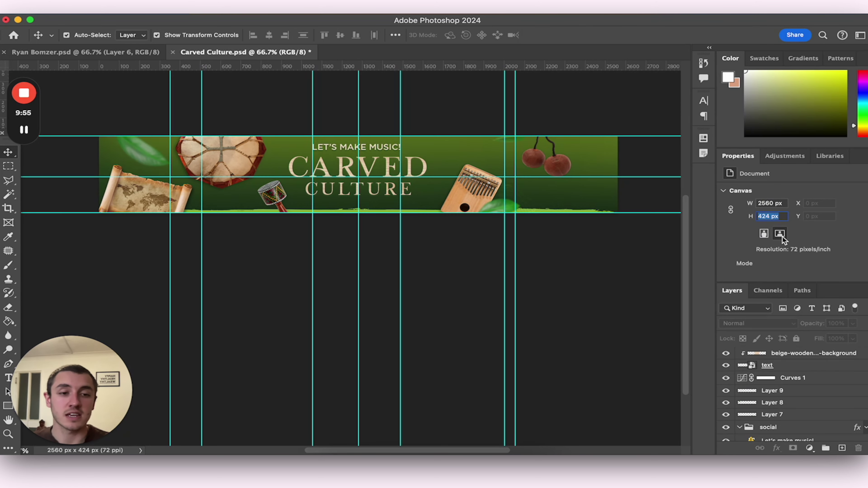
Step: Enter 1440 as the canvas height so the document becomes 2560 × 1440 px
text(1440)
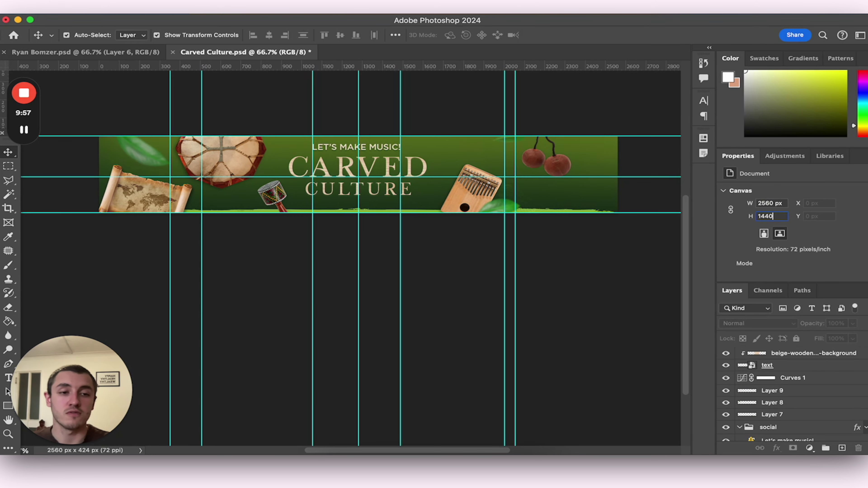
key(Return)
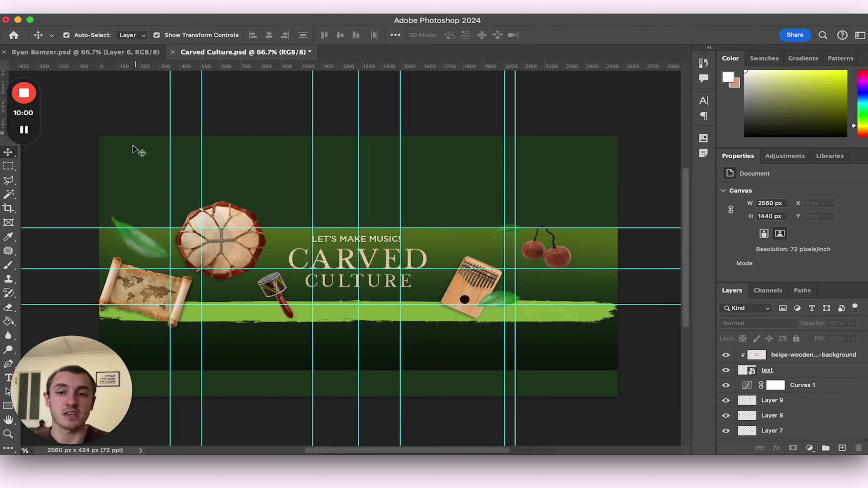